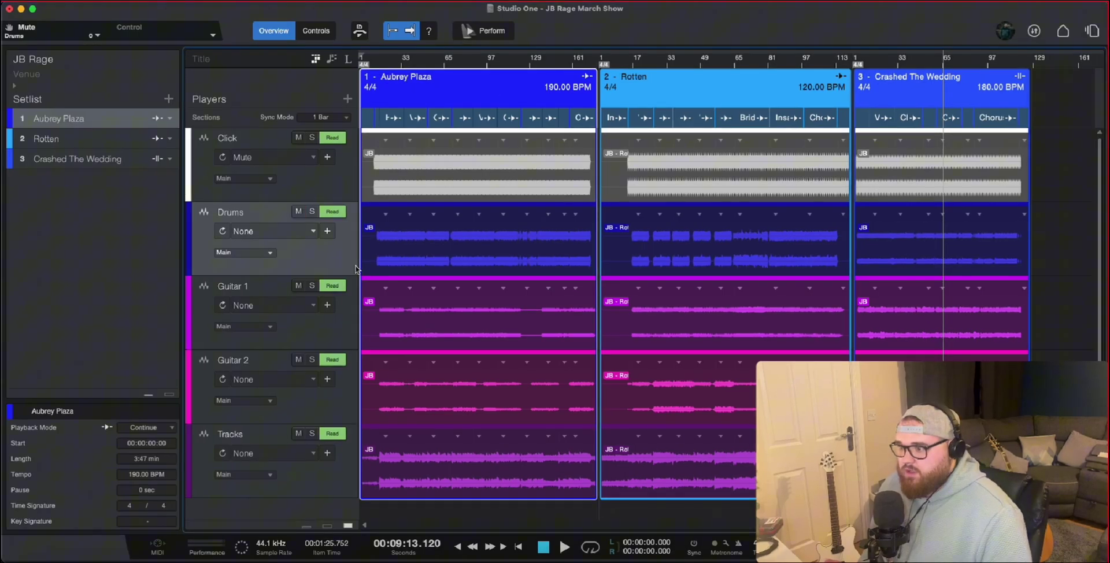
Solo the Tracks player and play Aubrey Plaza from about 1:05, then stop
left_click(317, 193)
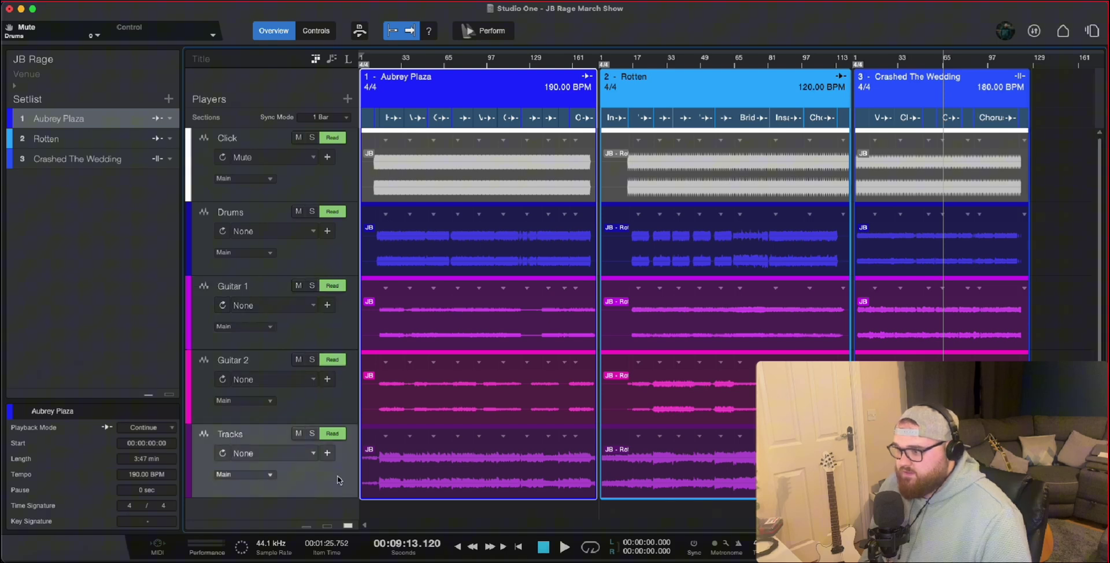
left_click(312, 433)
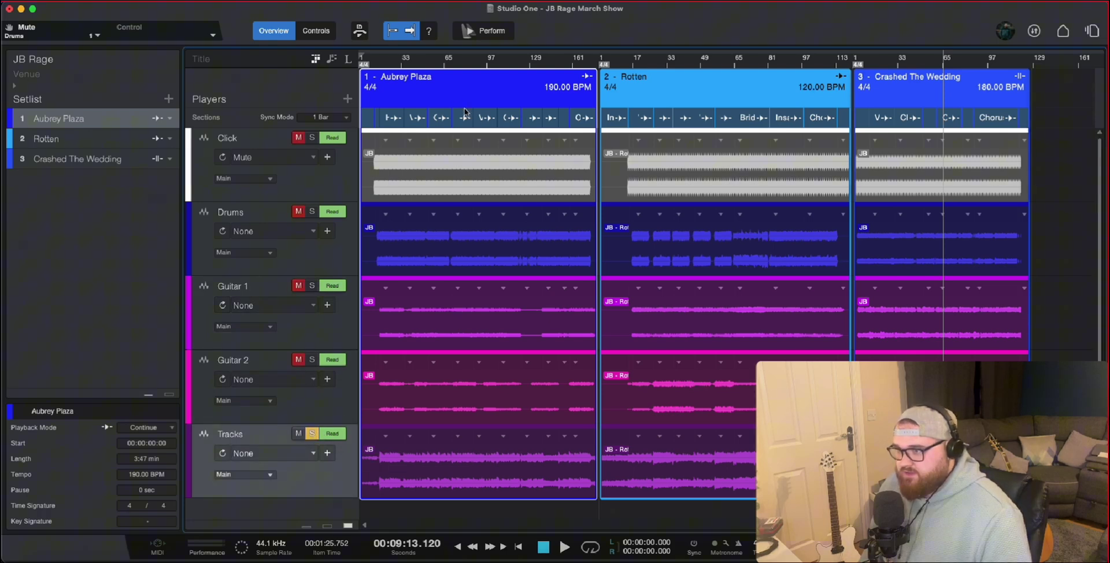
left_click(427, 60)
key("space")
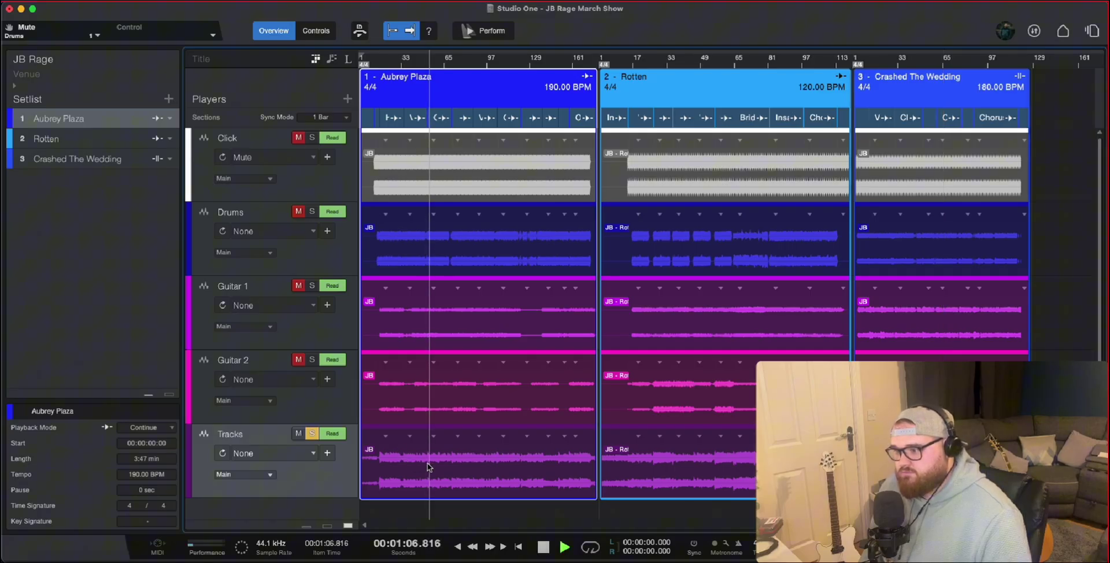
key("space")
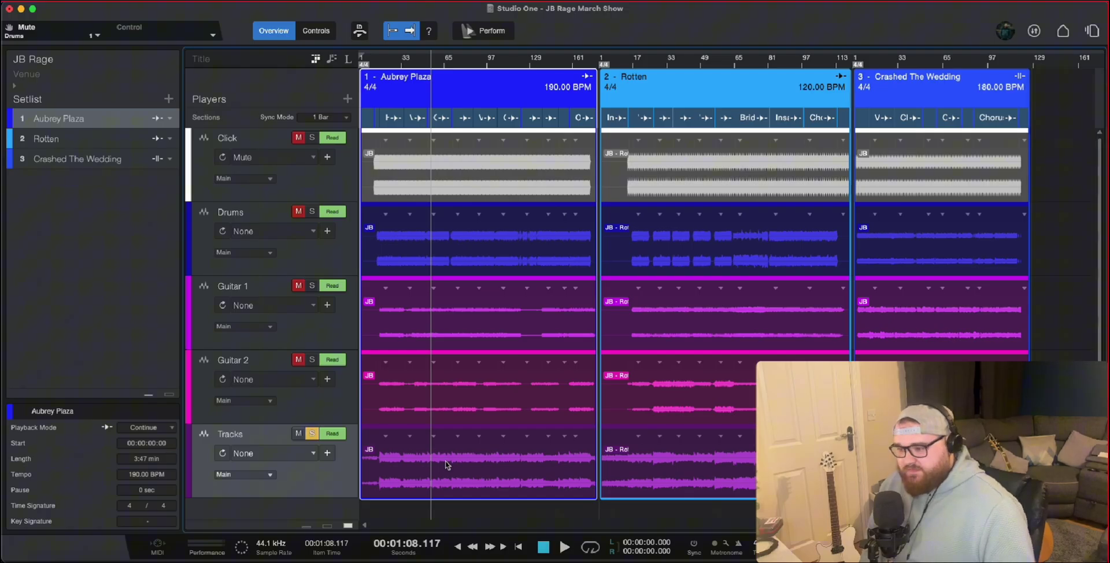
left_click(311, 433)
left_click(333, 412)
left_click(341, 332)
left_click(312, 285)
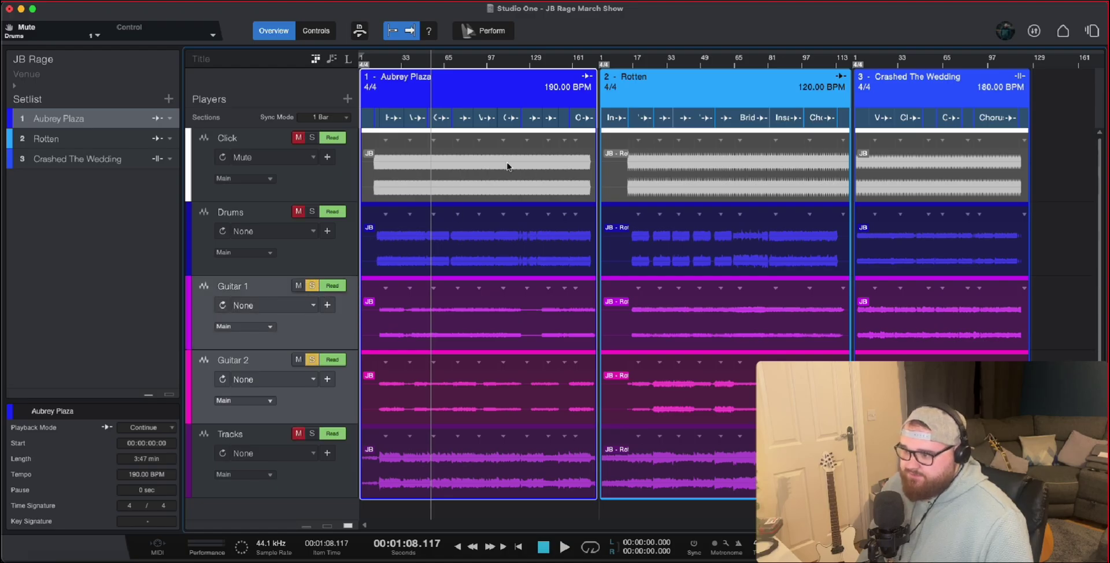
key("space")
left_click(313, 359)
left_click(313, 360)
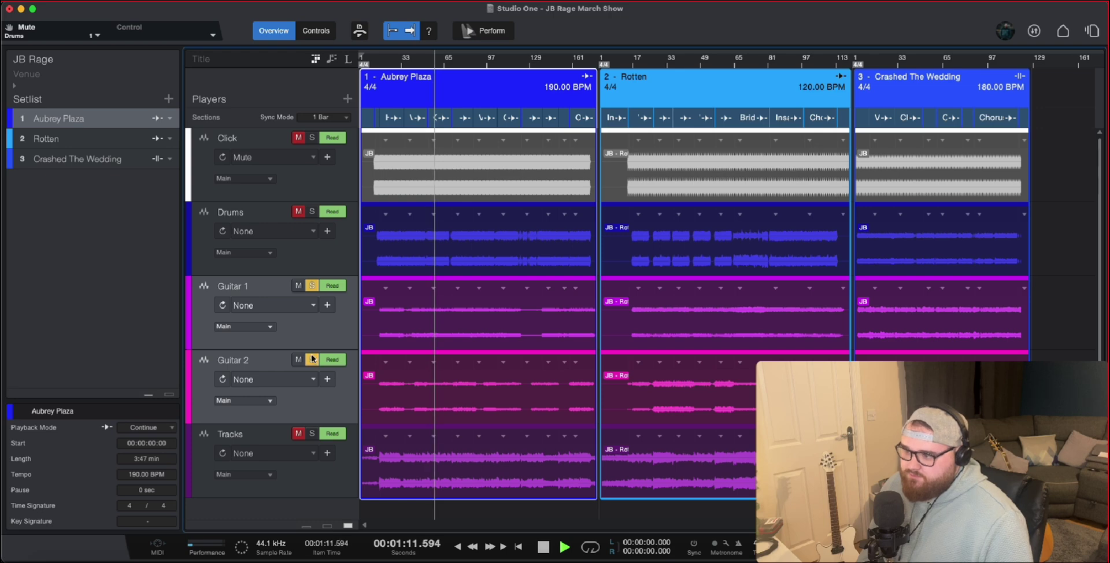
key("space")
left_click(312, 360)
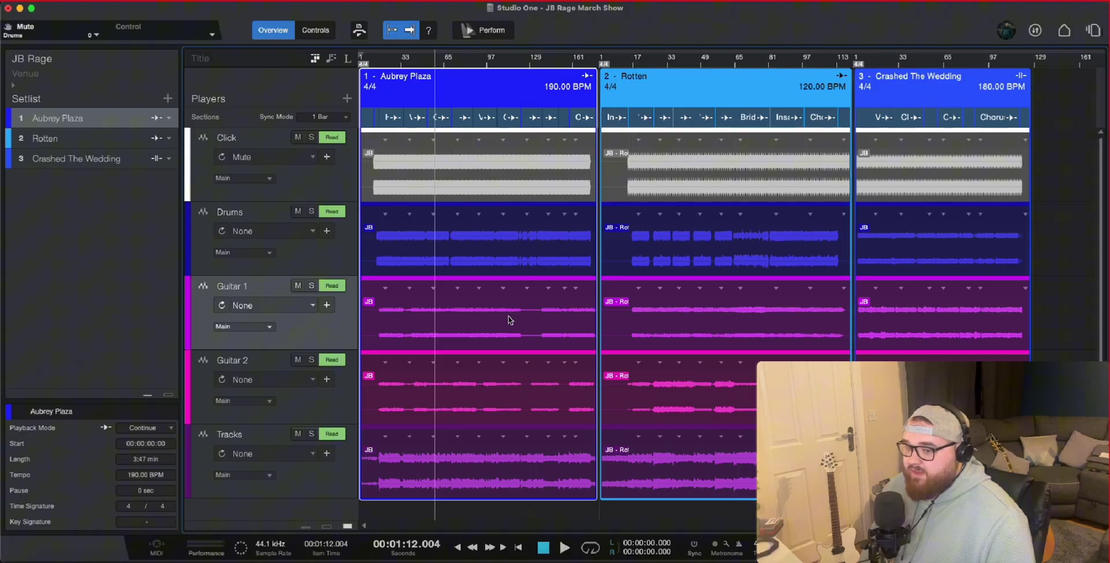
Select Rotten's Guitar 2 clip, then the Drums player
left_click(689, 403)
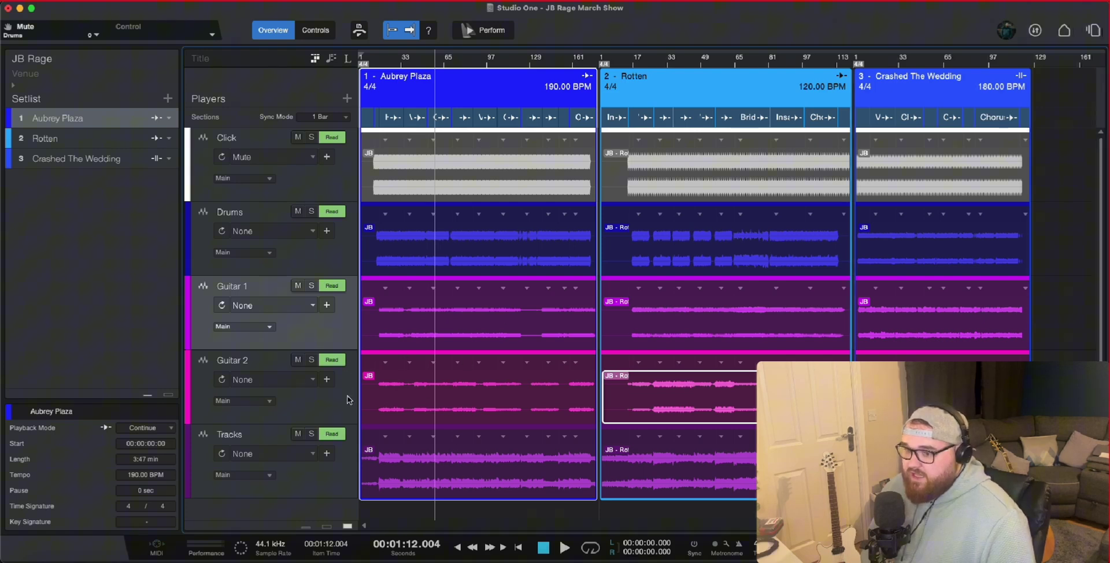
left_click(328, 250)
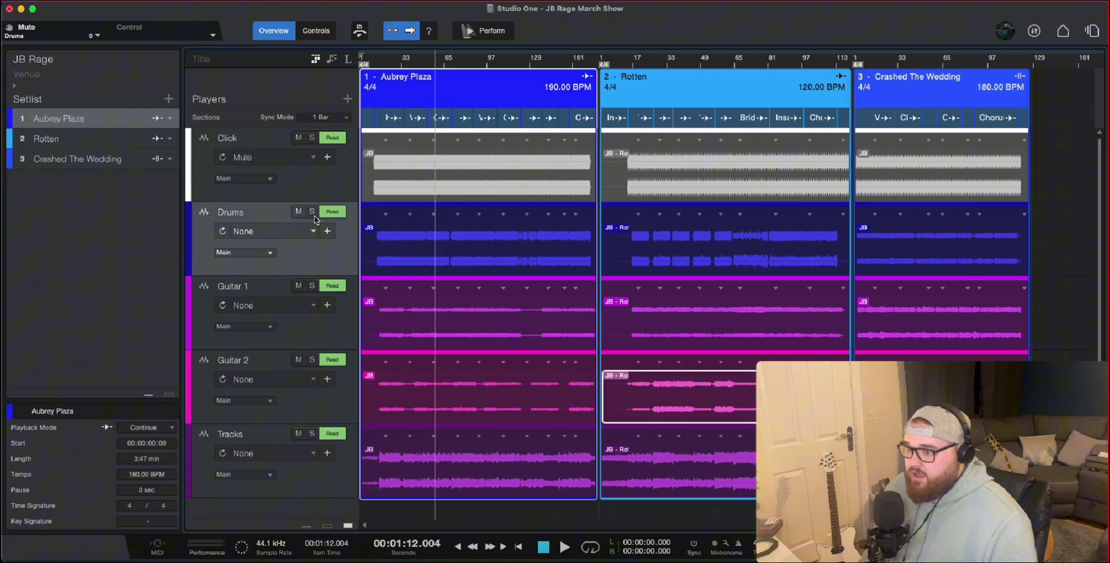
Toggle the Drums solo on and back off, then select the Click player
left_click(312, 211)
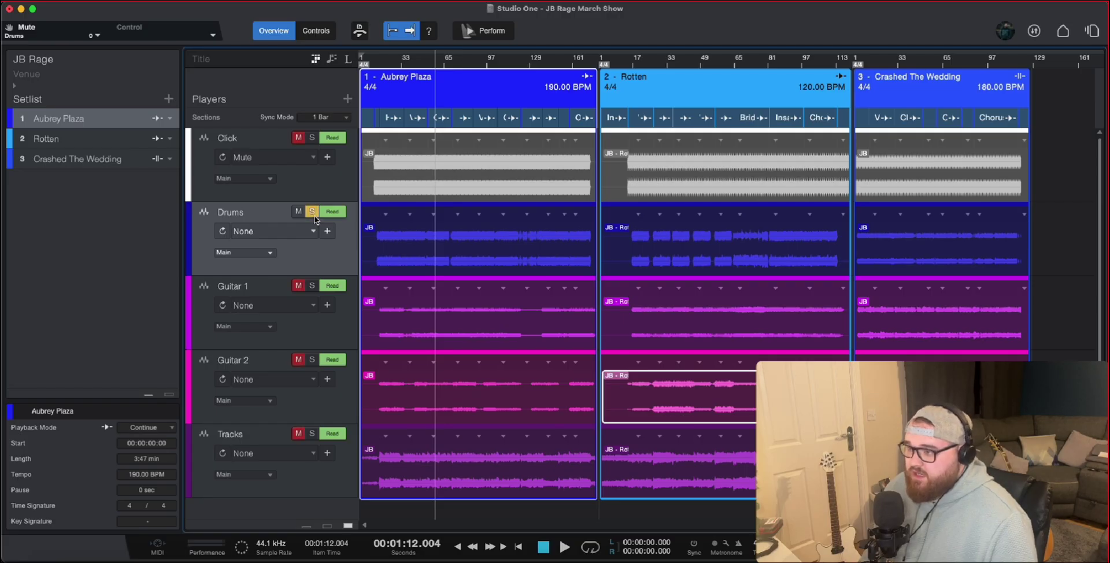
left_click(313, 214)
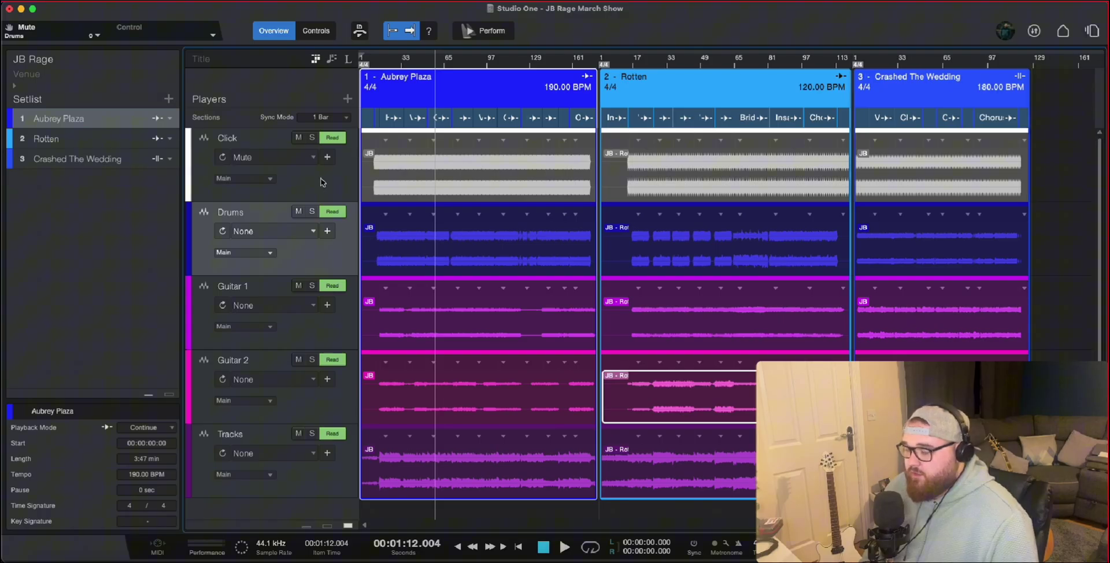
left_click(322, 182)
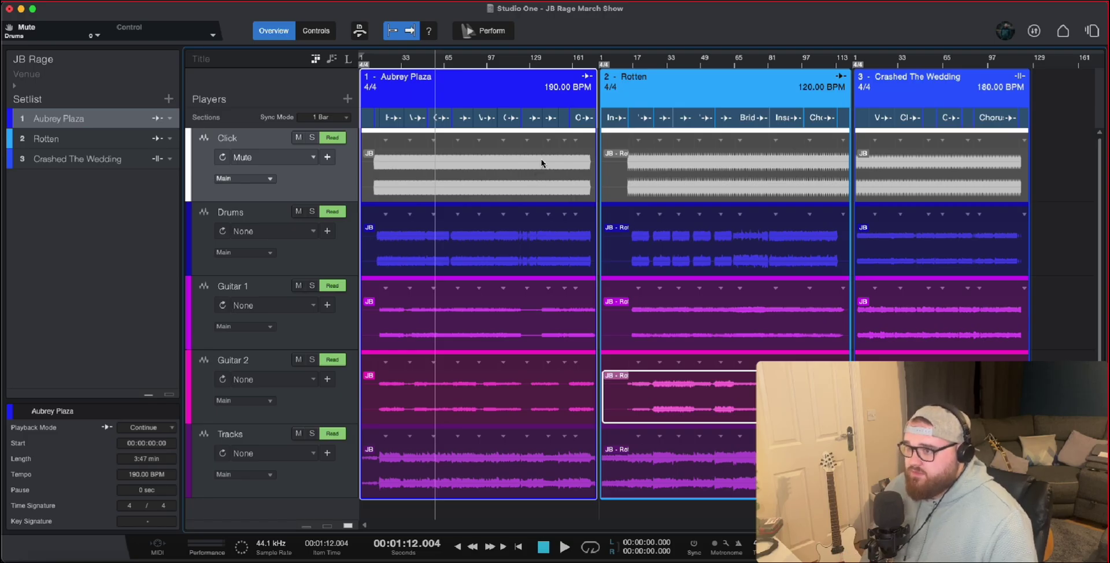
Shrink the player lanes, zoom to bar 1, and inspect the Intro section's playback modes
key("shift+w")
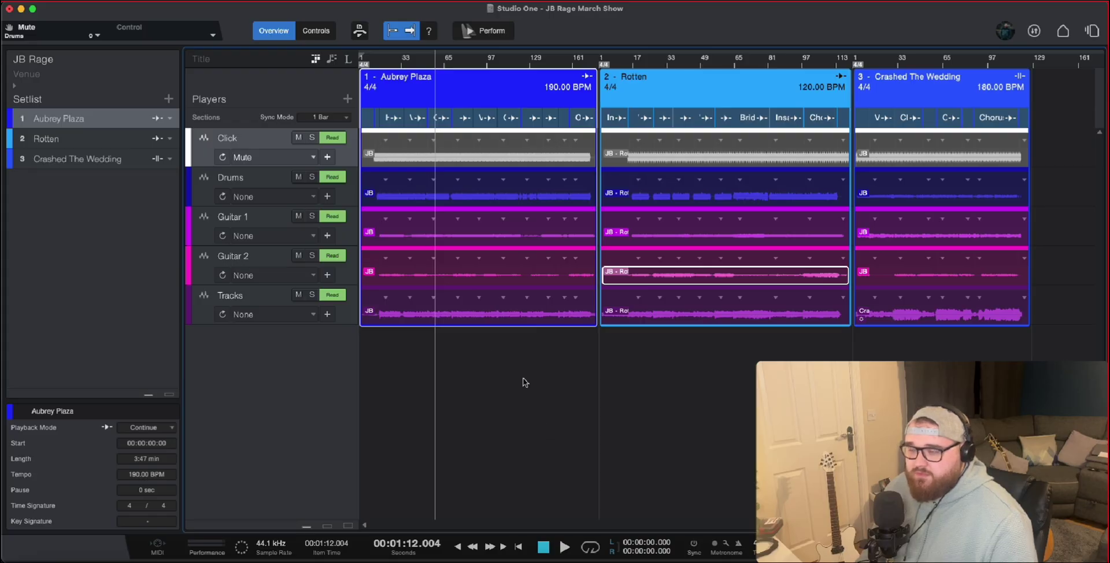
key("e")
key("e")
key("e")
key("w")
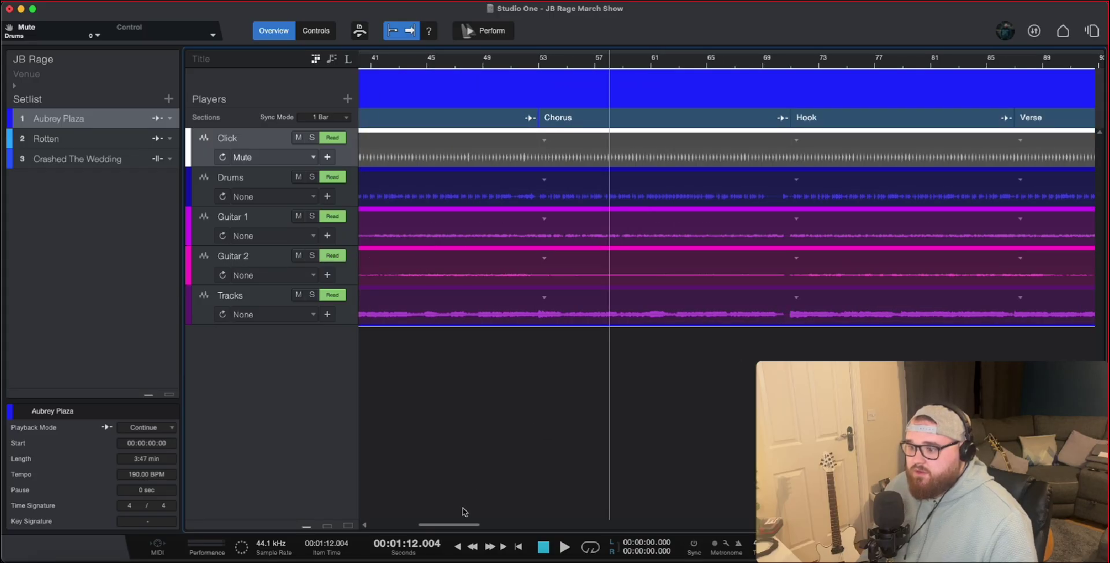
left_click_drag(448, 526, 356, 498)
left_click(478, 122)
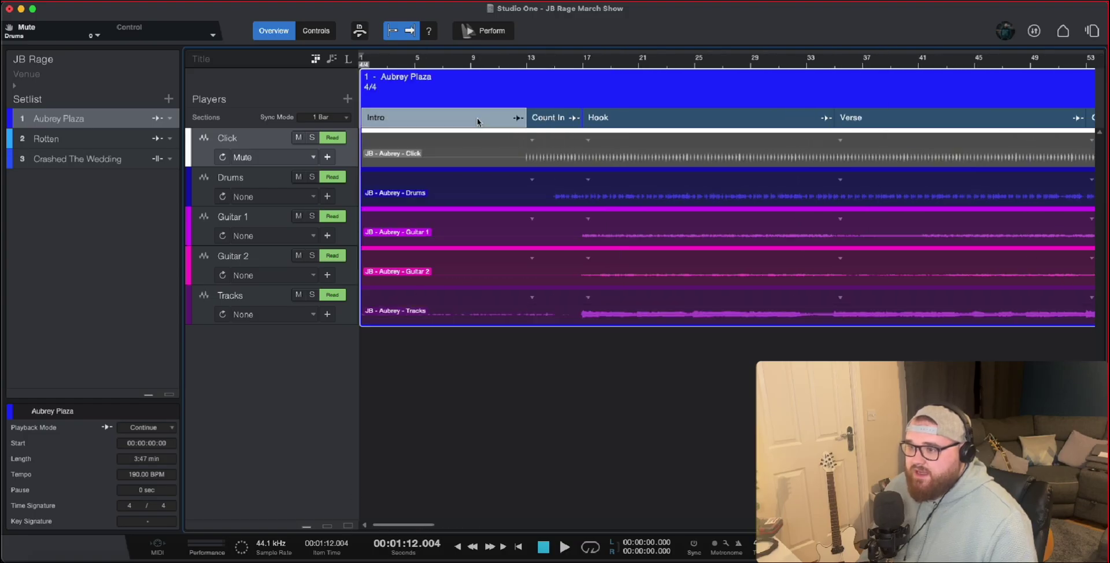
right_click(515, 122)
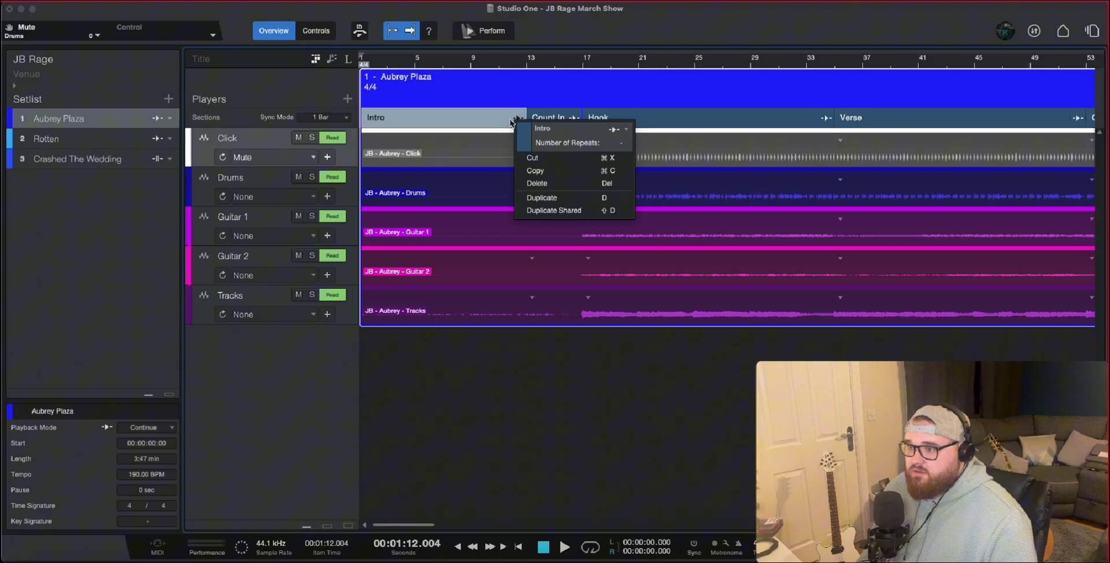
left_click(518, 120)
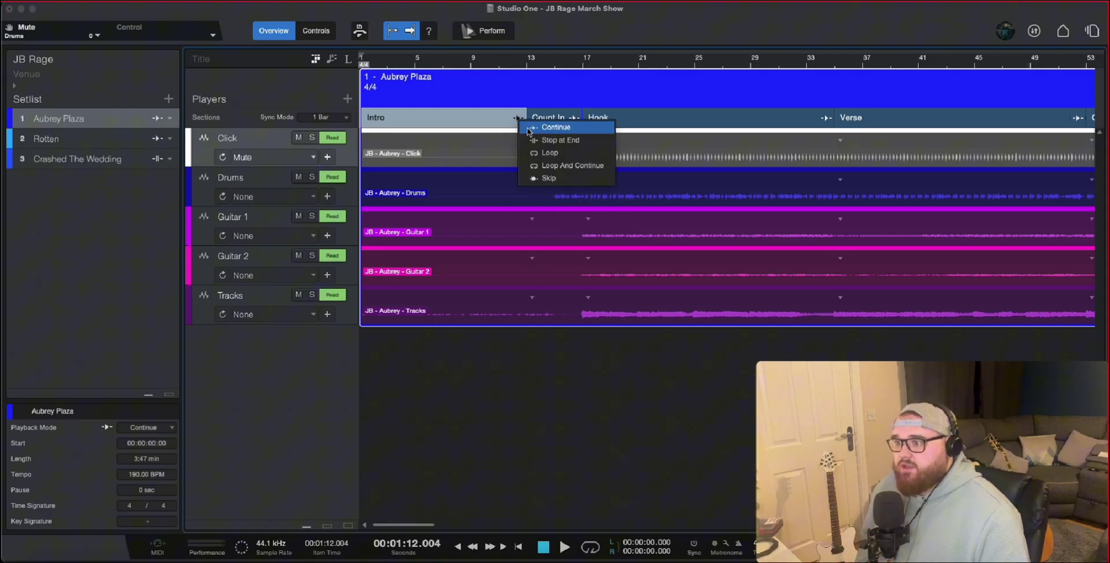
left_click(491, 121)
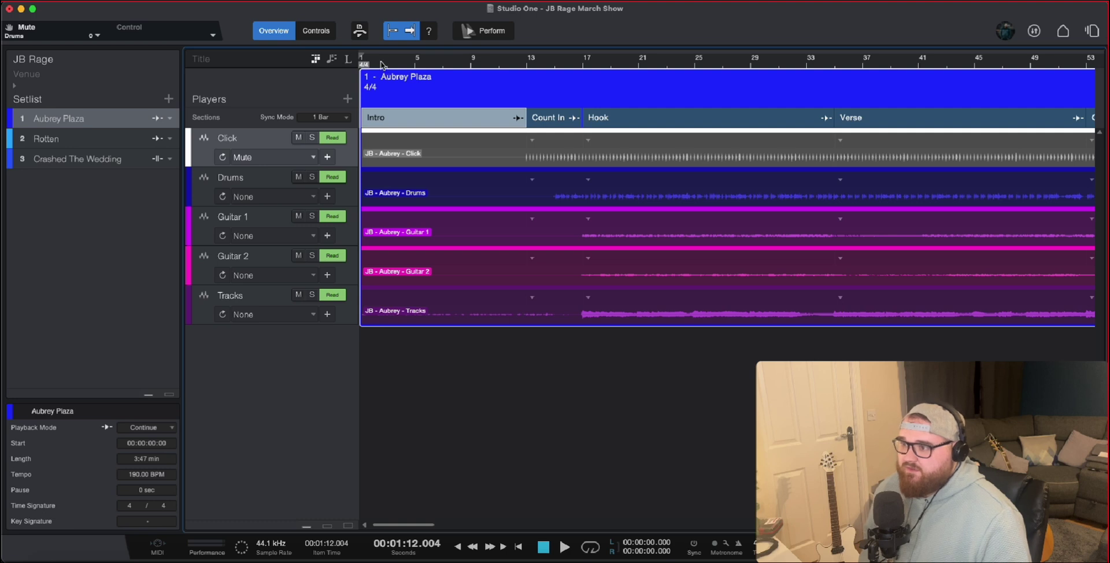
Play Aubrey Plaza from its start and set the Intro section to Loop
left_click(380, 61)
key("space")
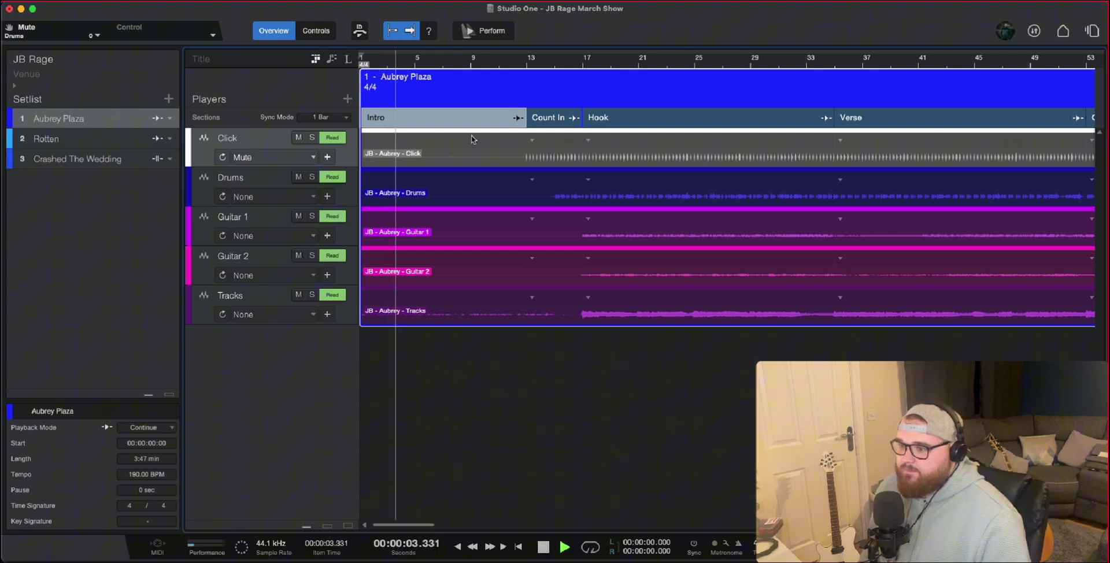
left_click(516, 120)
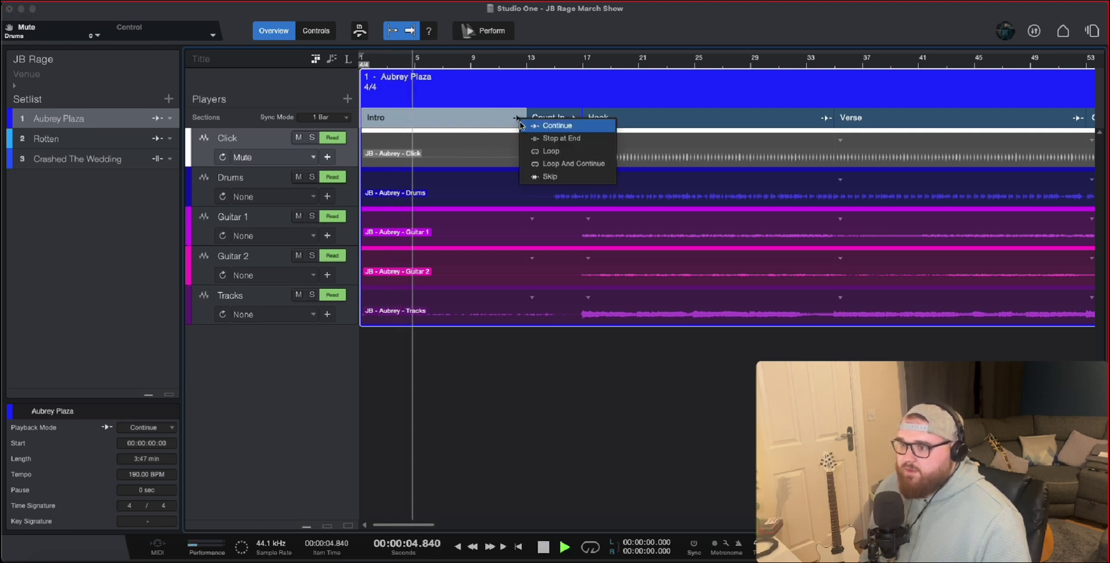
left_click(531, 152)
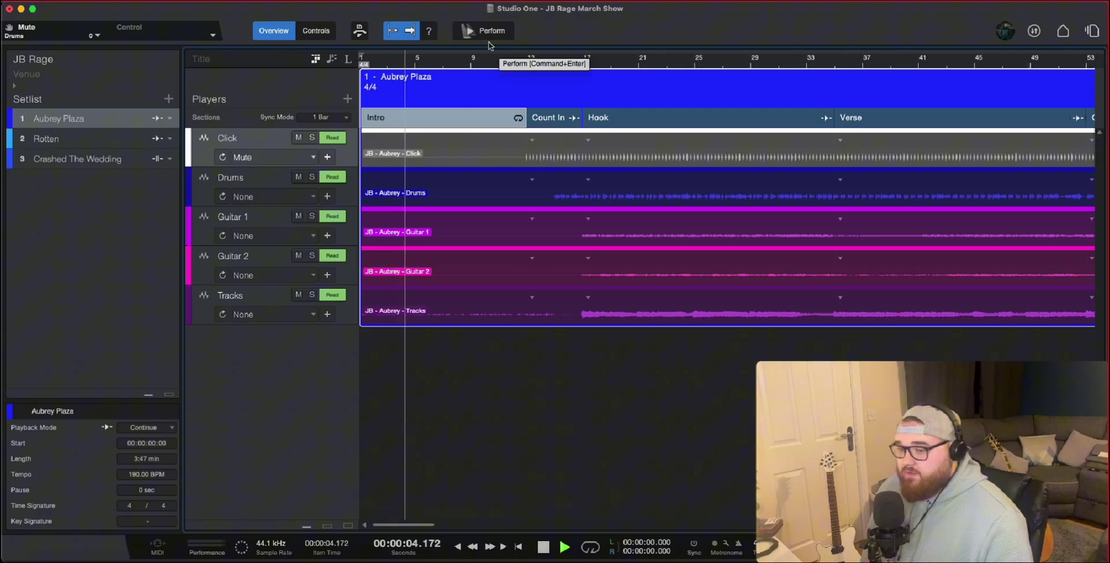
In Perform view, toggle Intro's mode between Continue and Loop, leaving it on Loop
key("space")
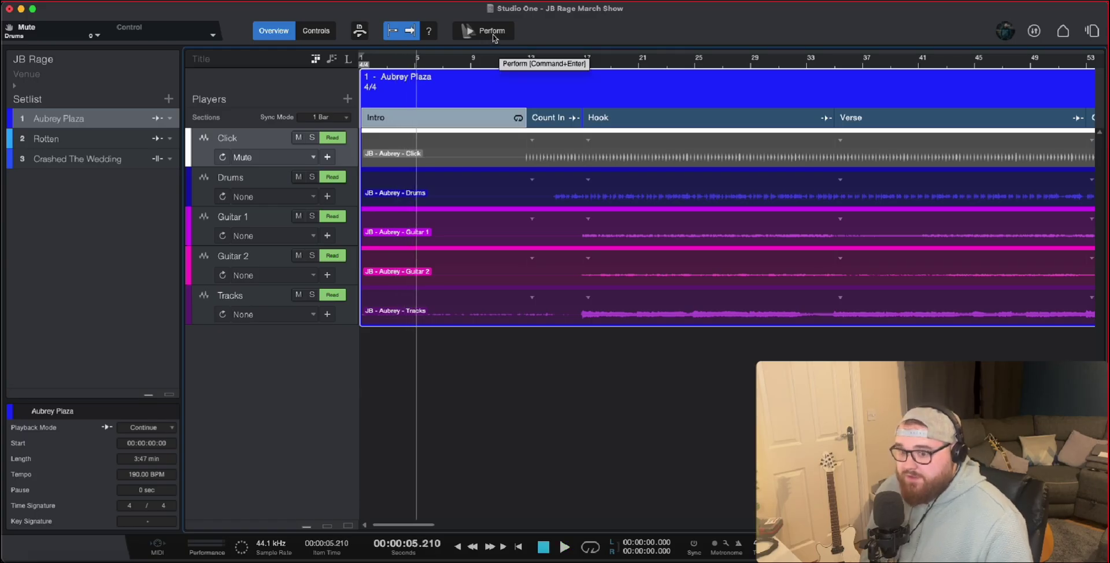
left_click(493, 35)
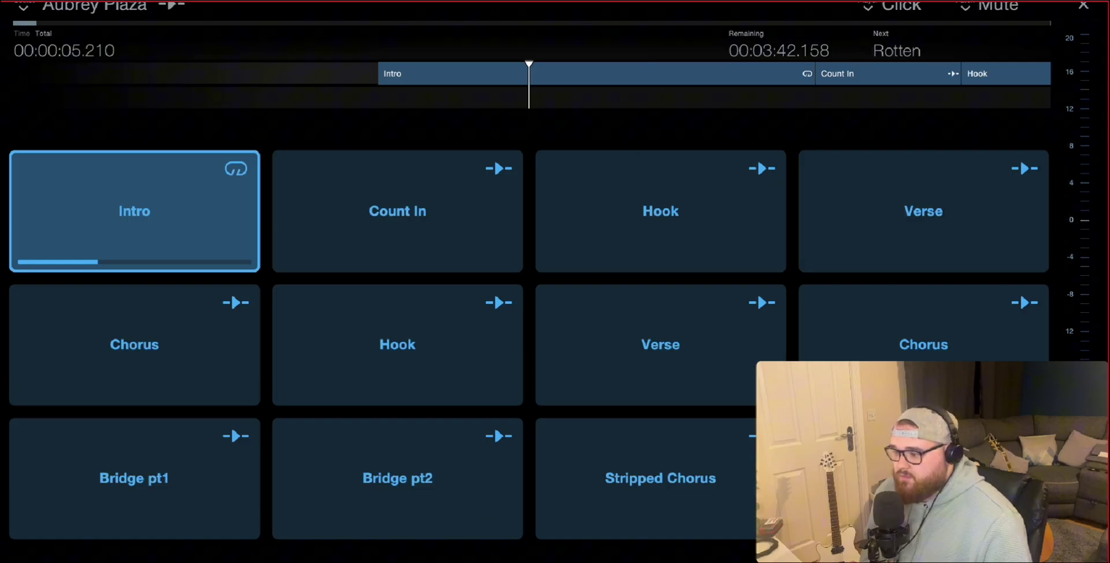
left_click(236, 168)
left_click(236, 168)
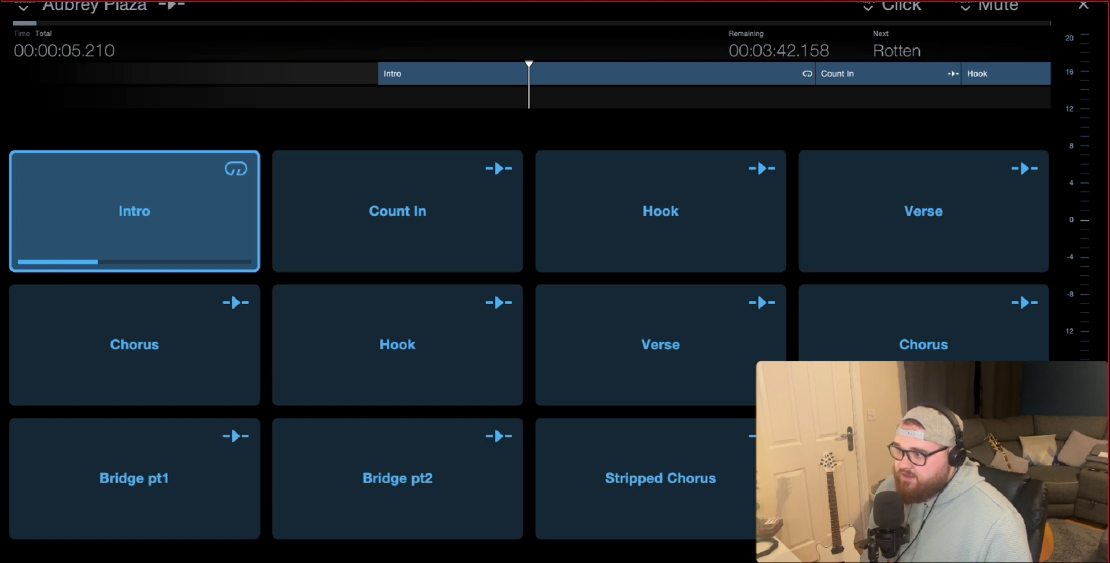
left_click(236, 168)
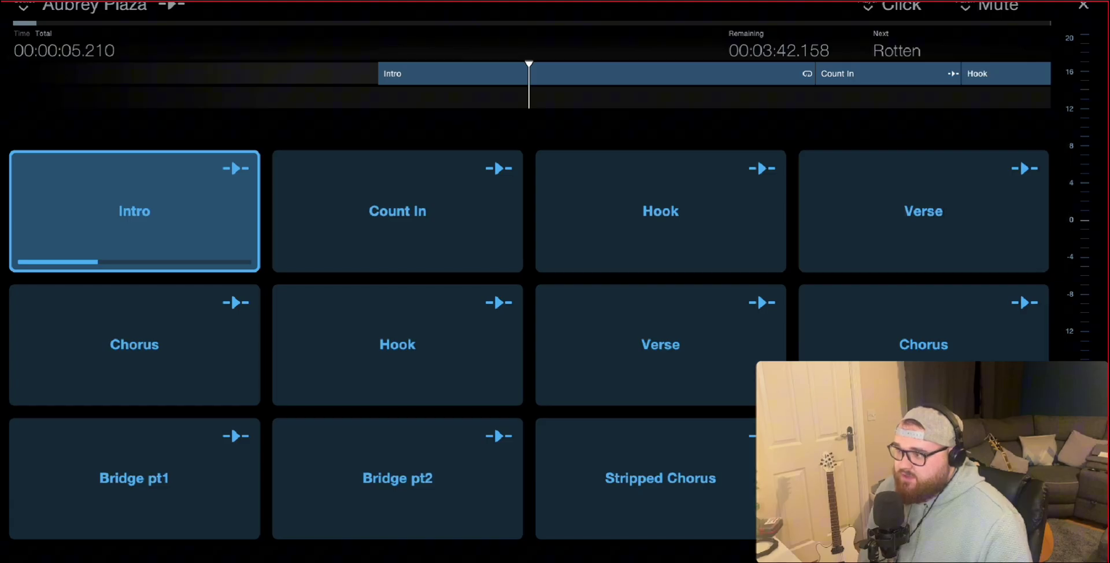
left_click(236, 168)
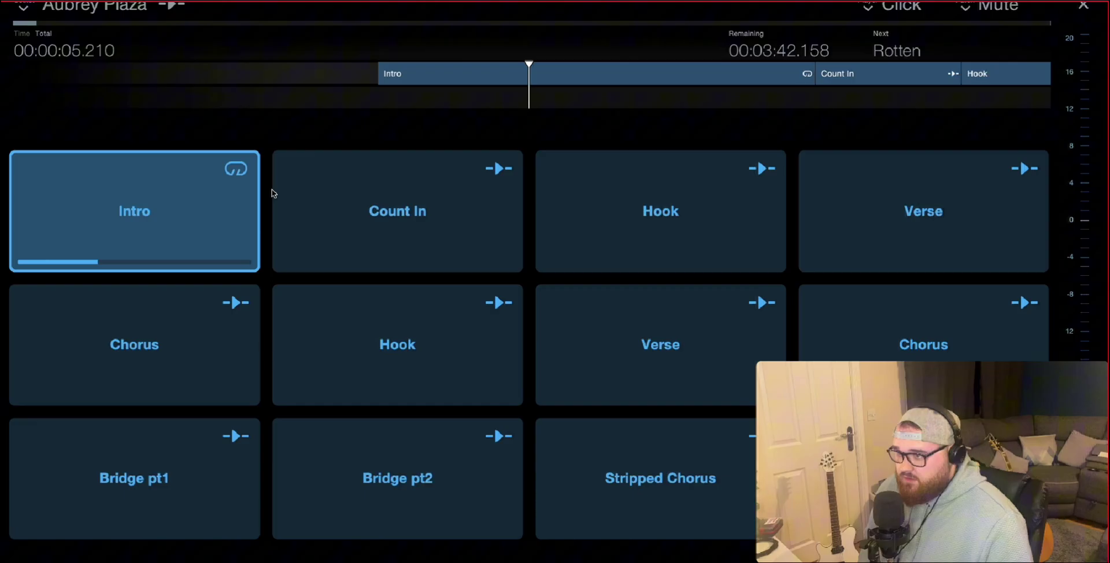
Play Aubrey Plaza, set Intro to continue, queue the Hook section, then stop and close Perform view
key("space")
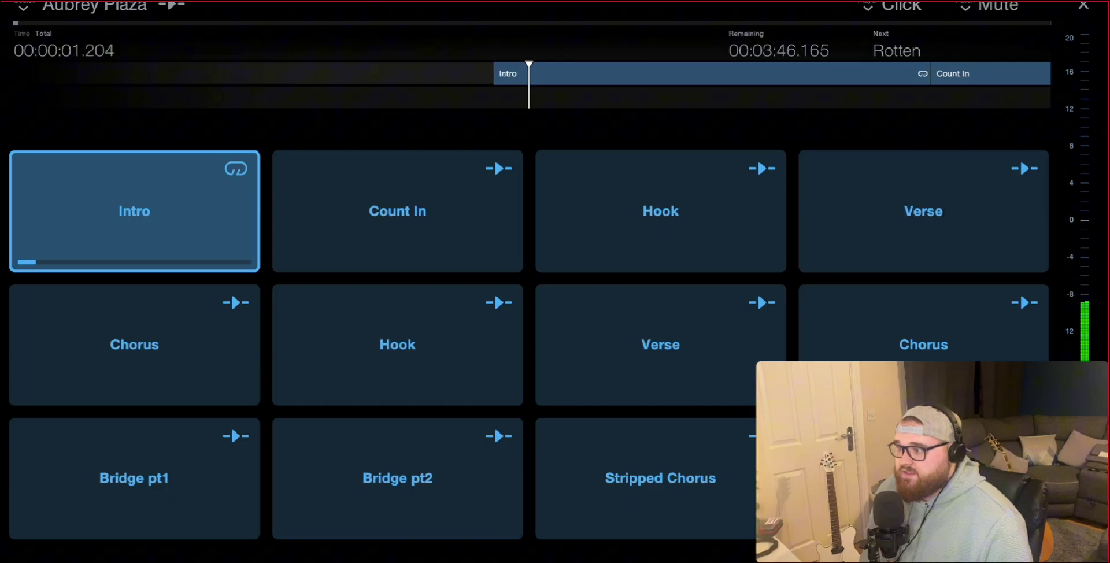
left_click(236, 169)
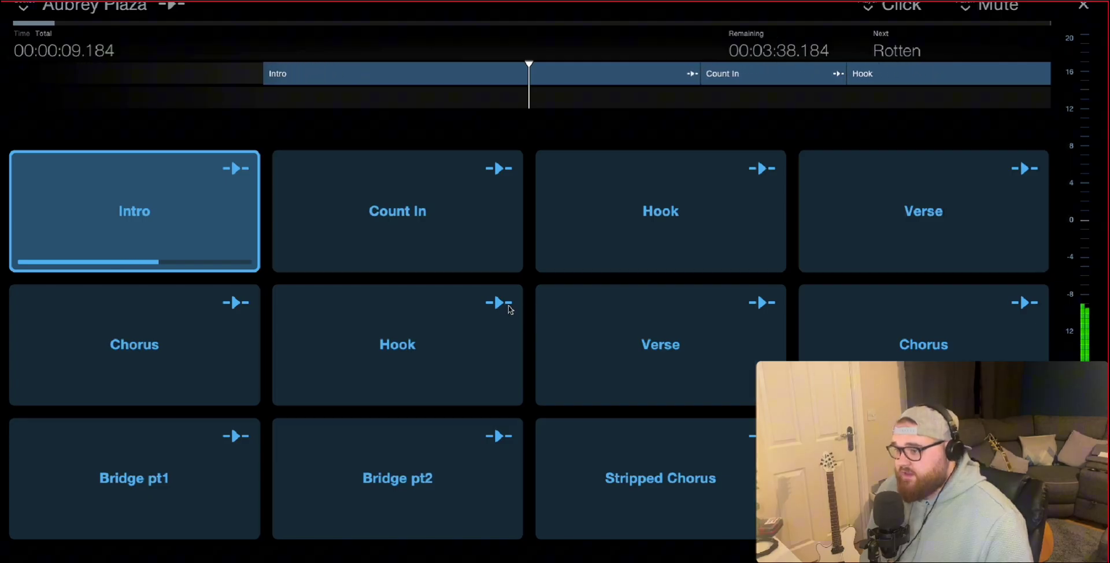
left_click(500, 303)
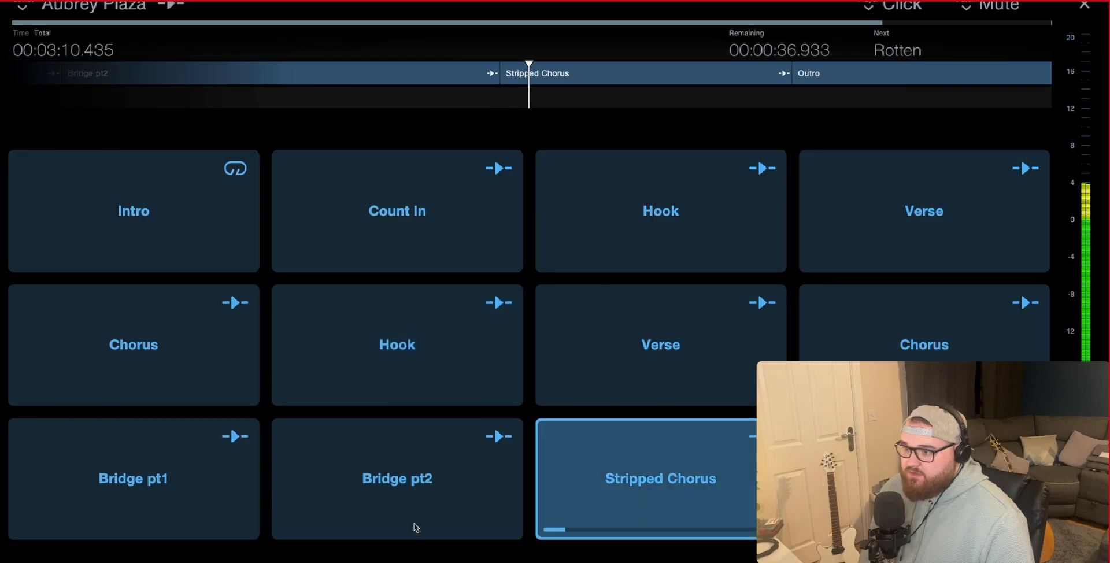
key("space")
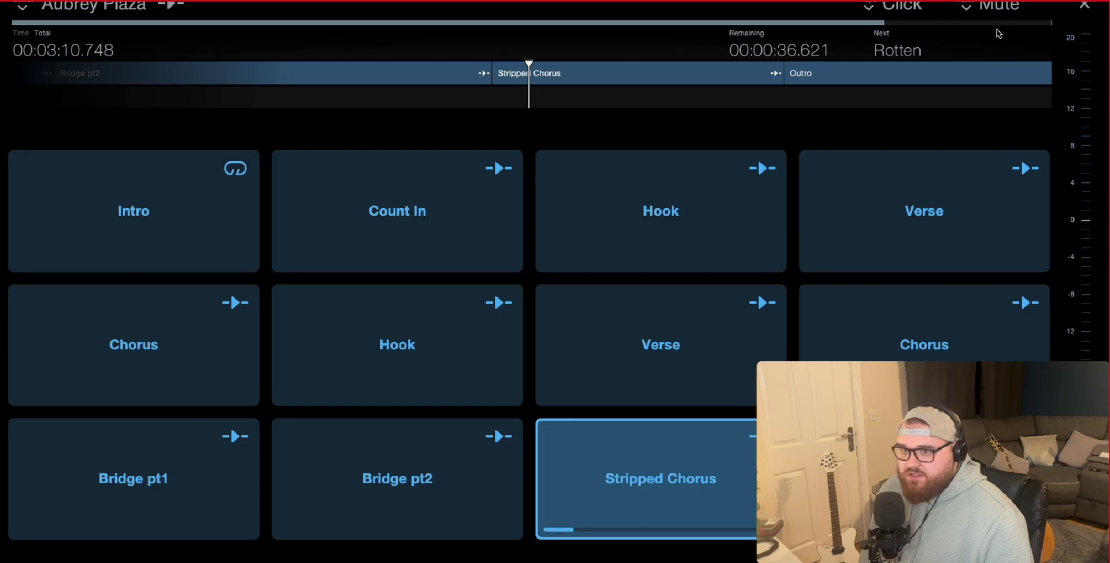
left_click(1082, 6)
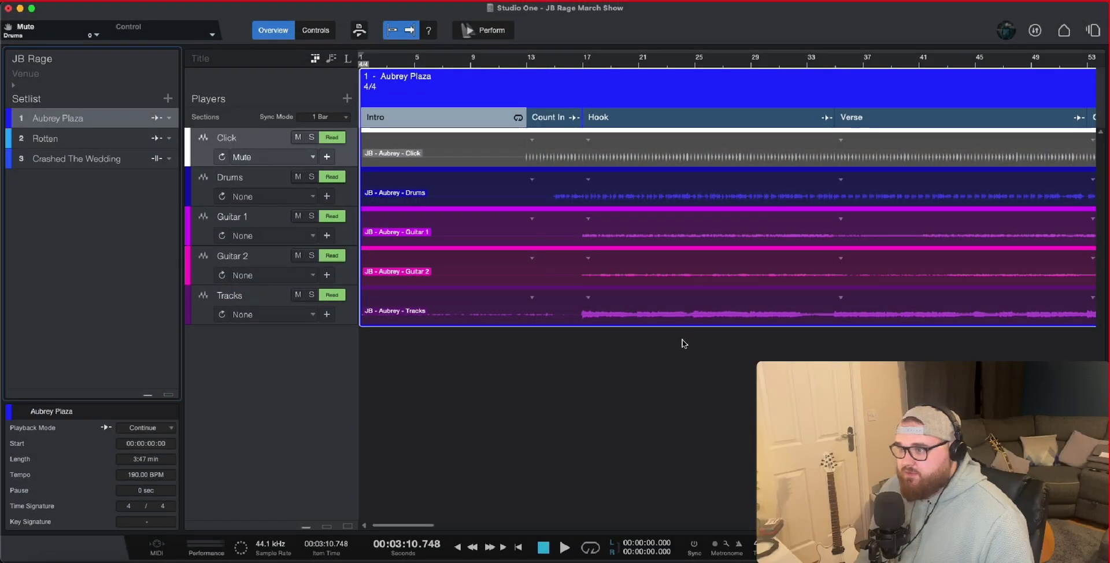
left_click(364, 28)
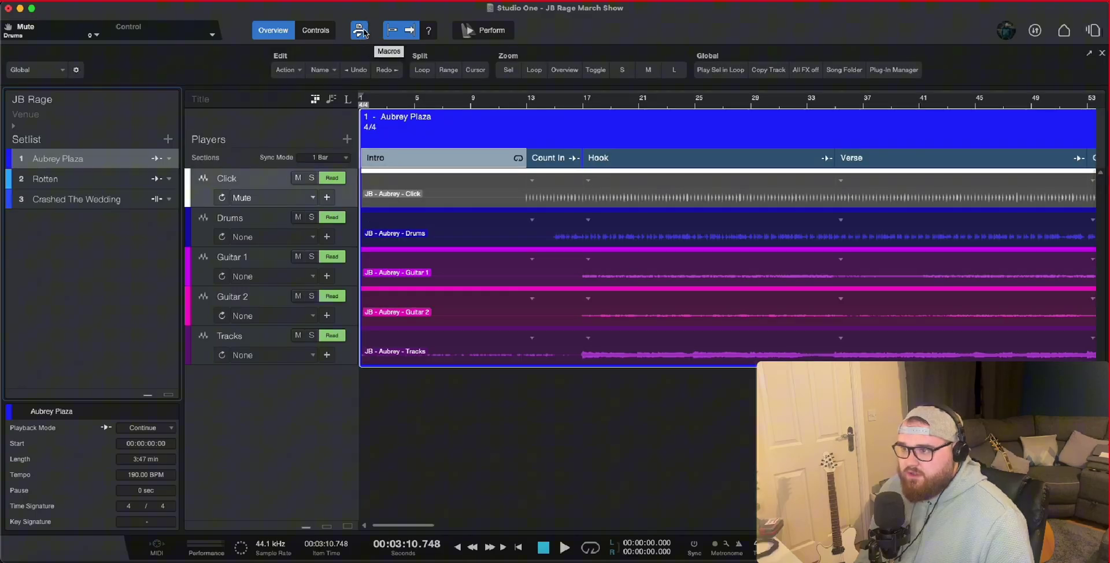
left_click(364, 30)
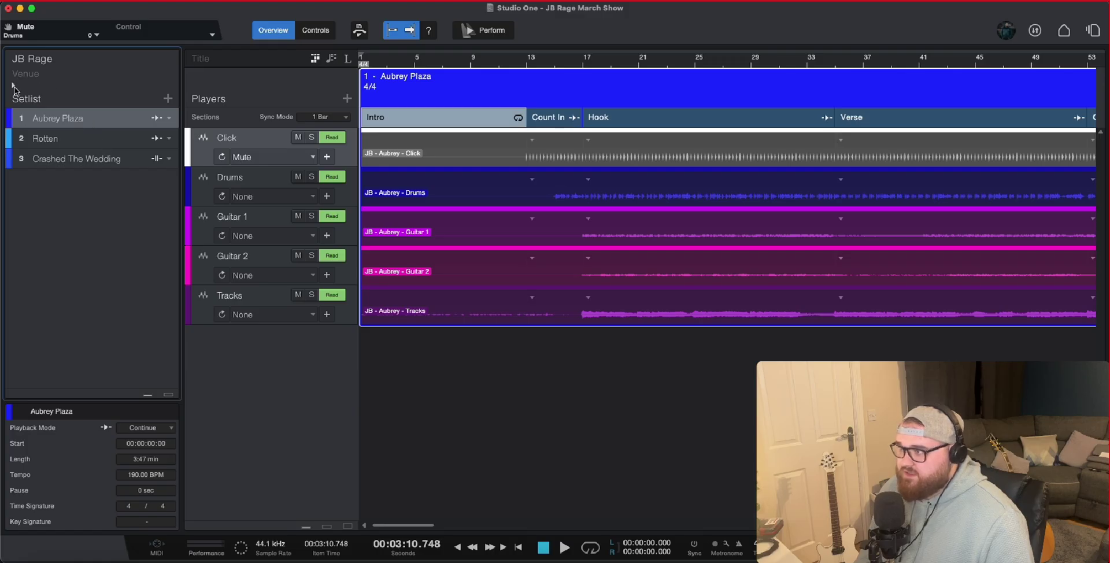
left_click_drag(45, 121, 90, 121)
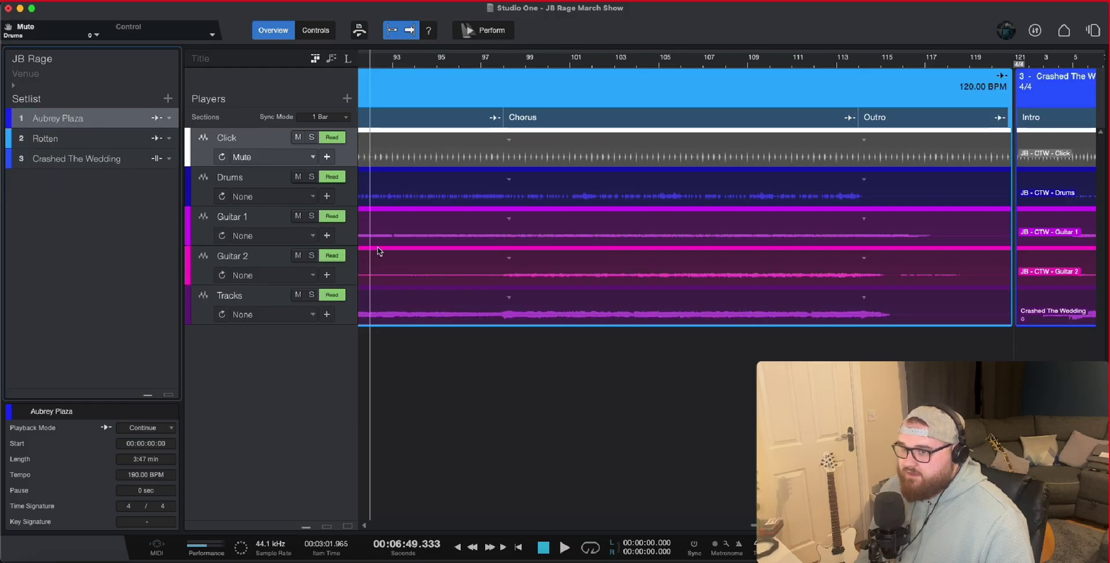
left_click(155, 165)
left_click(156, 161)
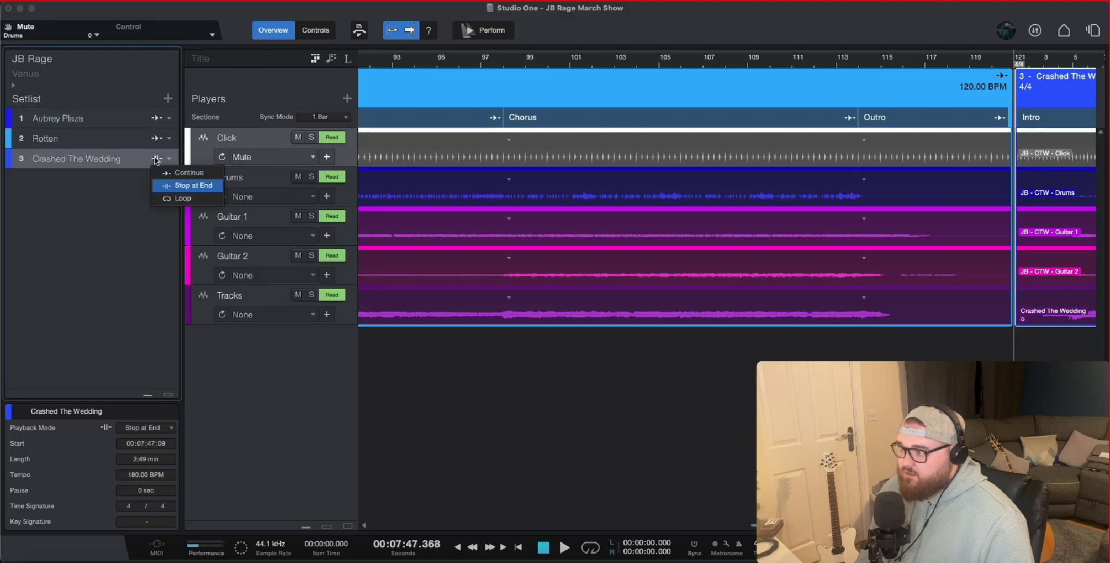
left_click(143, 193)
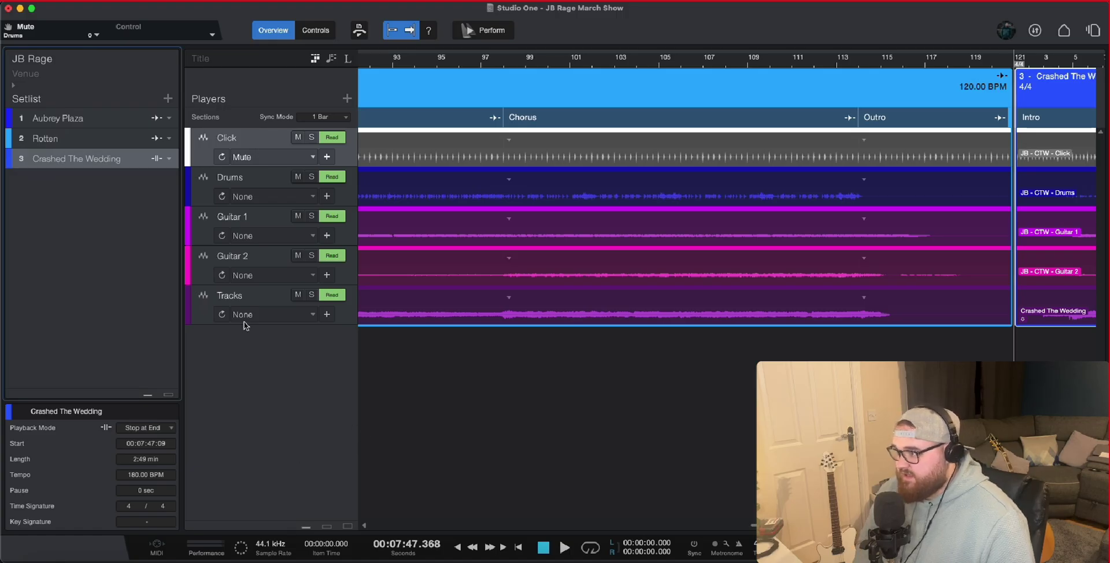
key("alt+z")
left_click(968, 61)
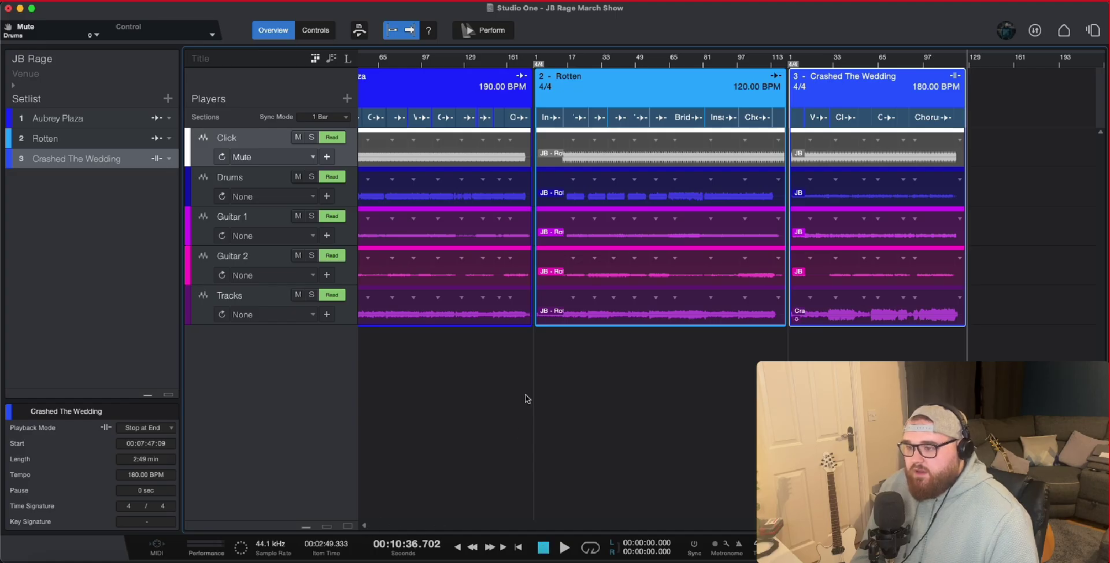
Convert the show to a ZIP file named 'JB Rage March Show Draft 2'
left_click(92, 6)
mouse_move(188, 159)
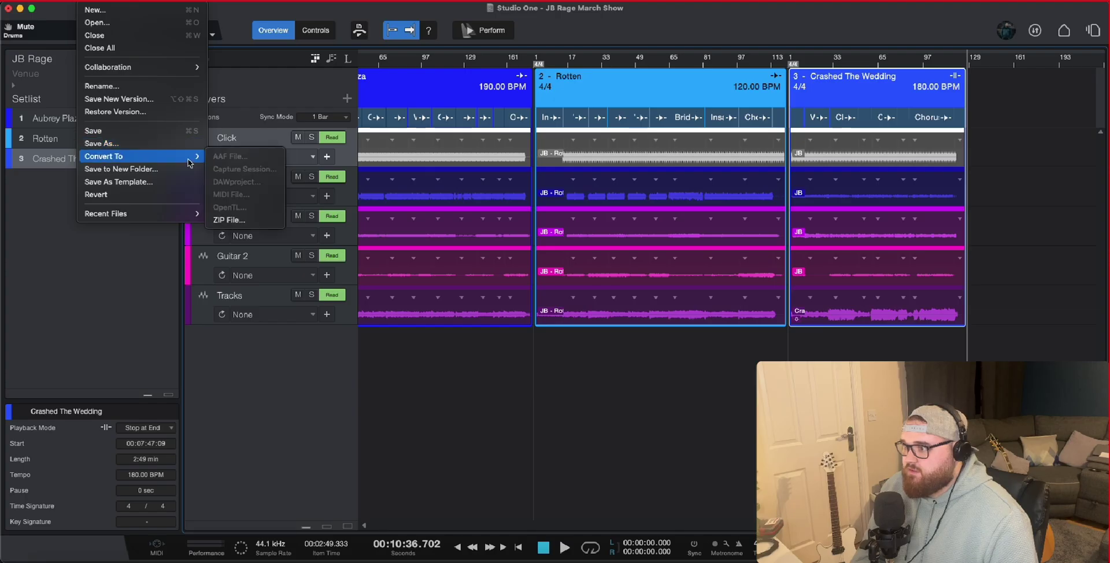
left_click(230, 220)
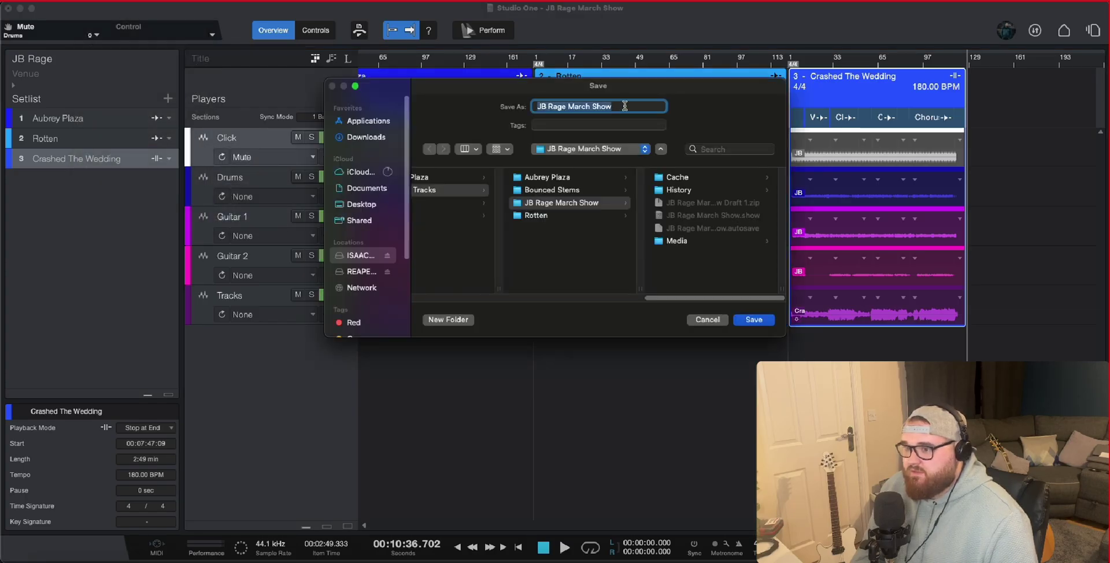
left_click(625, 106)
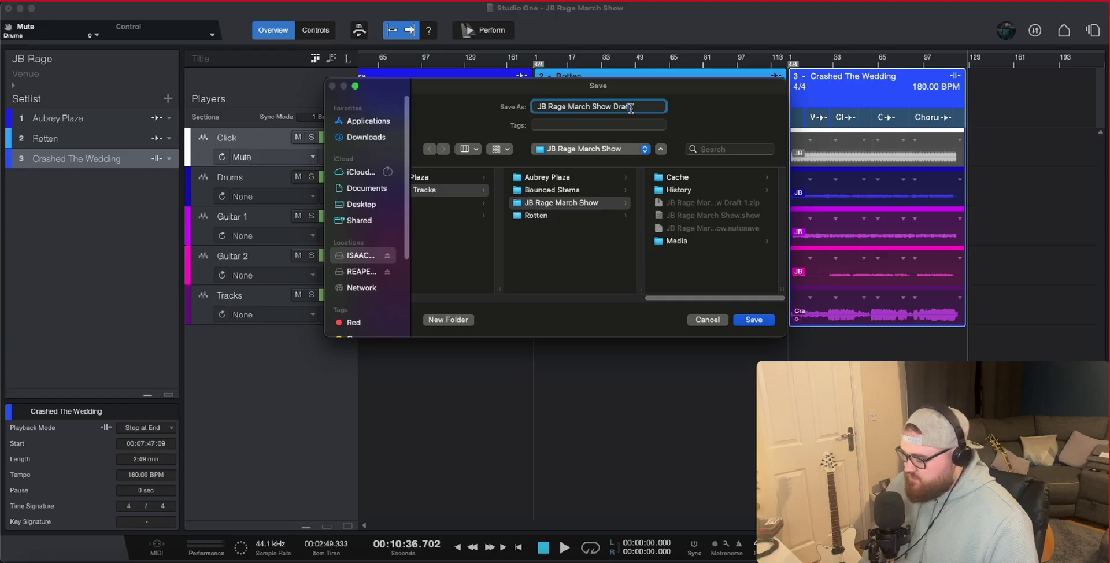
type("Draft 2")
left_click(749, 320)
left_click(669, 260)
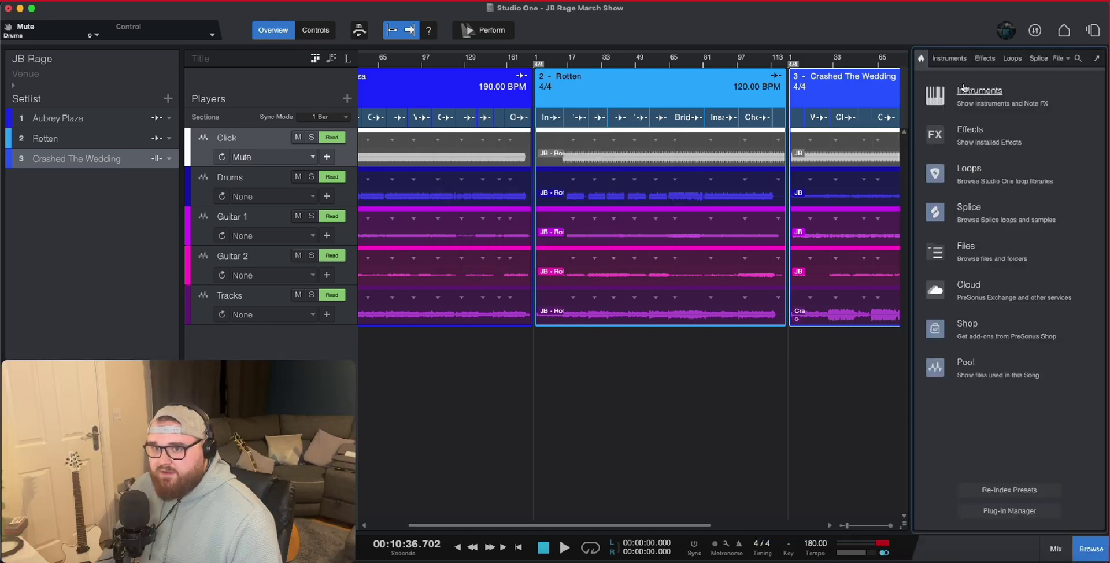
Check Cloud > Studio One Pro+ > Workspaces > JB Rage for Draft 1.zip, then close the browser
left_click(1058, 58)
left_click(1067, 57)
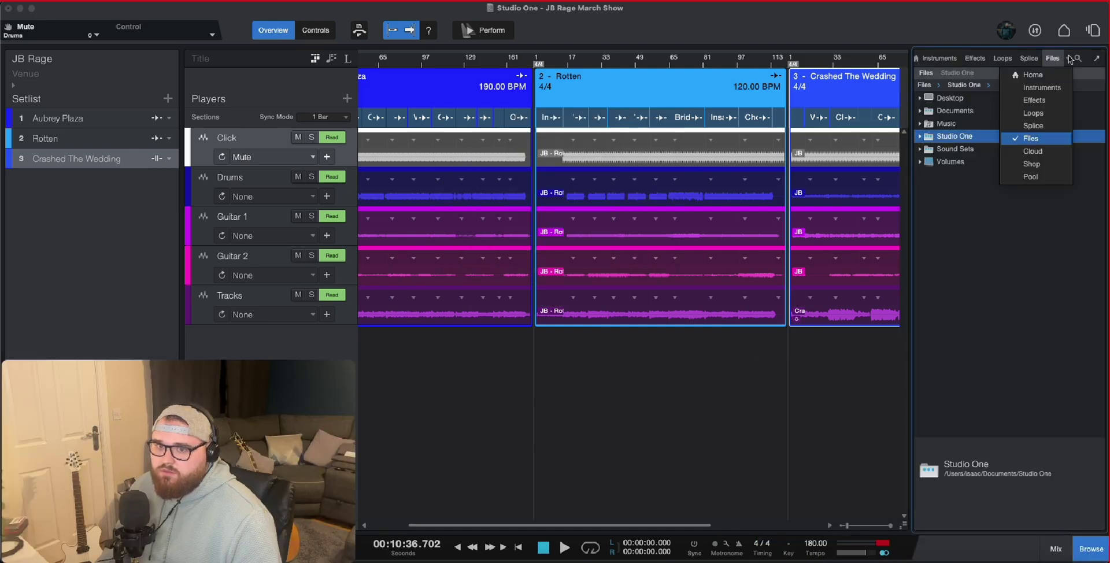
left_click(1036, 152)
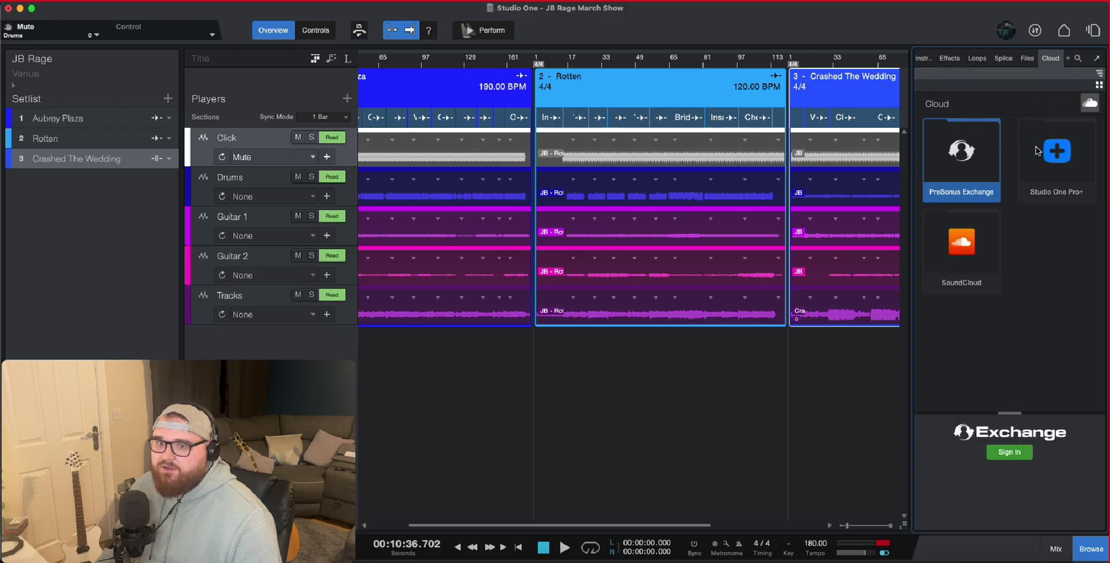
left_click(1047, 199)
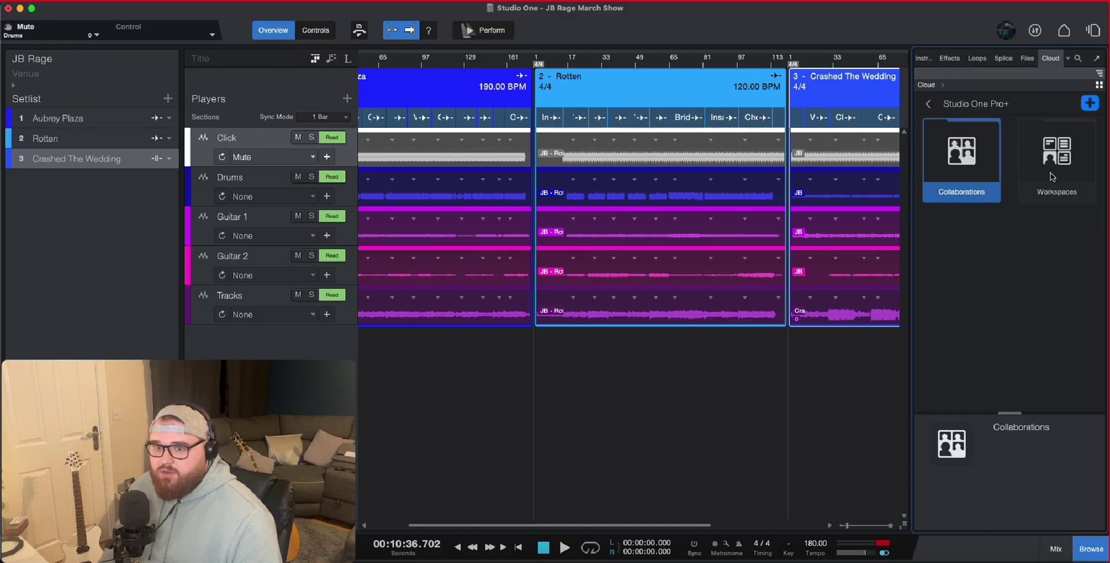
double_click(1045, 186)
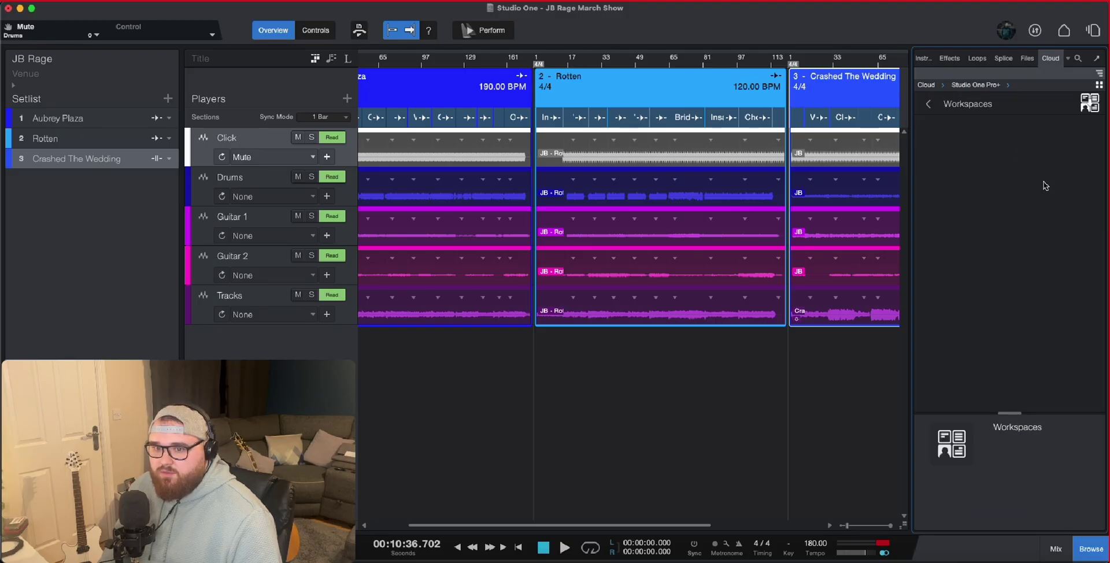
left_click_drag(1101, 139, 1100, 284)
double_click(982, 234)
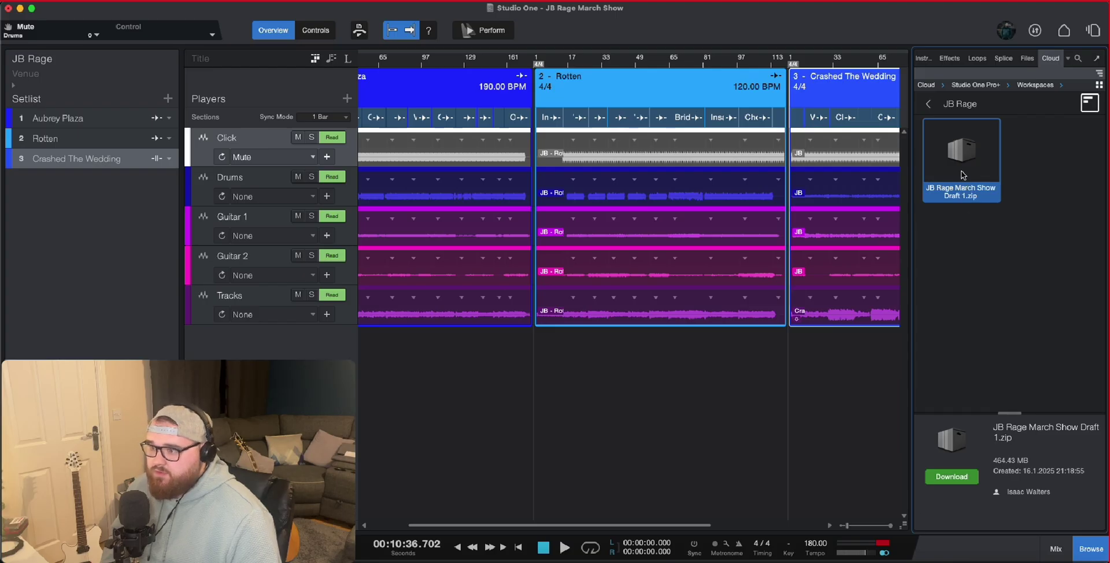
left_click(928, 104)
left_click(936, 105)
left_click(1091, 548)
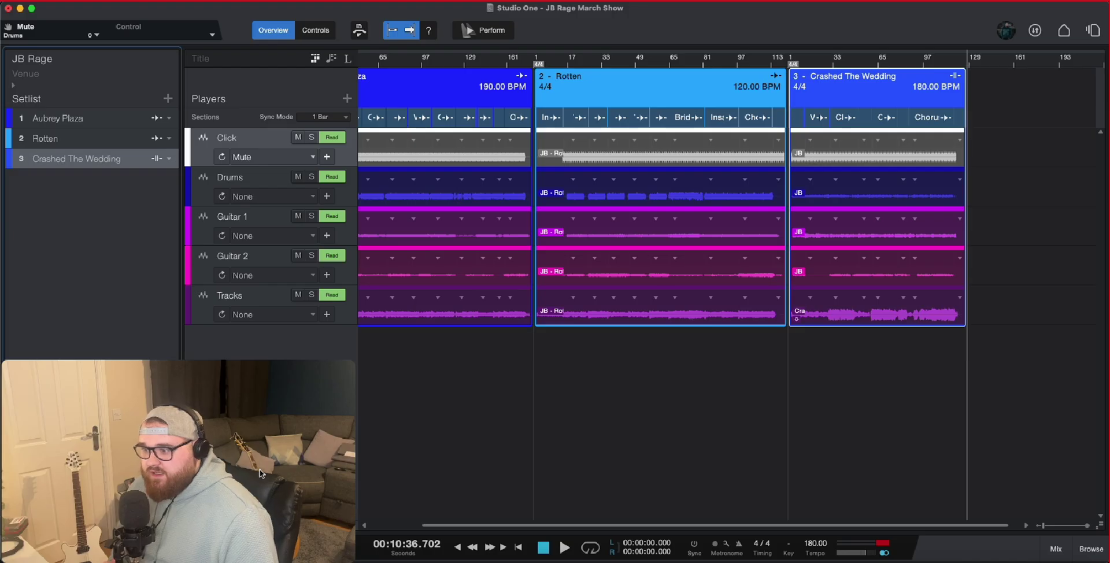
left_click_drag(250, 467, 996, 469)
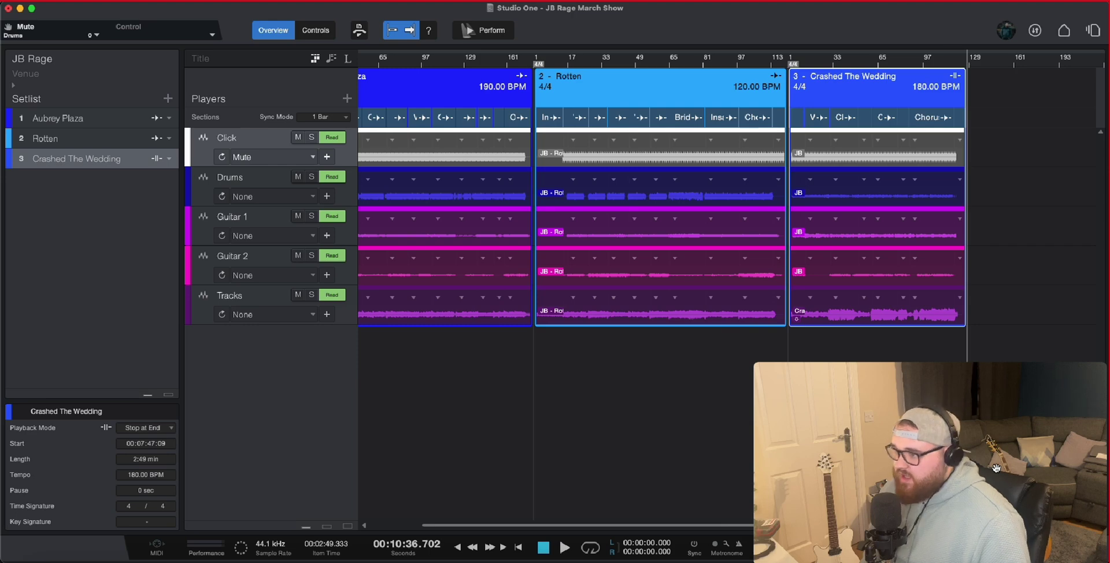